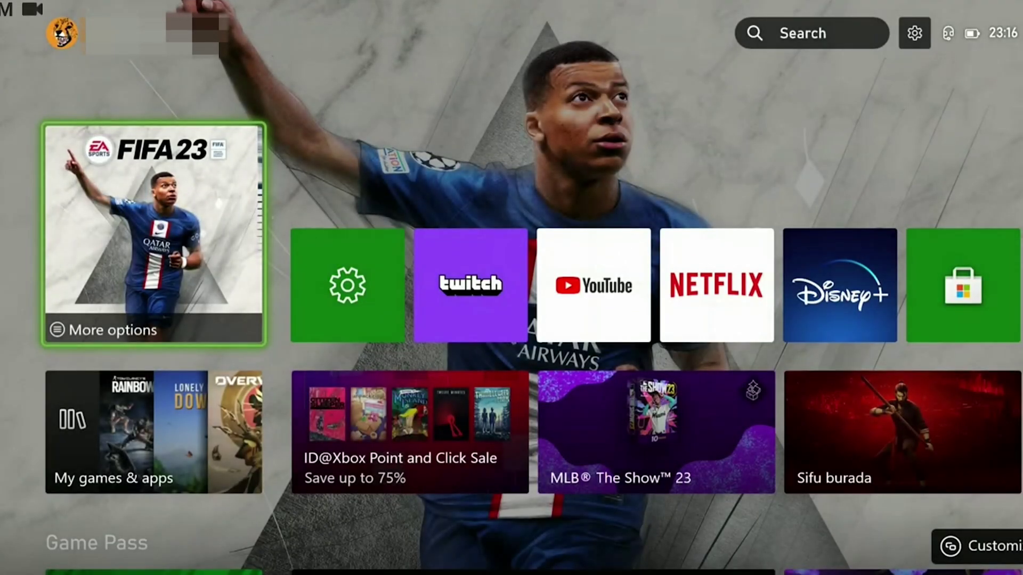
Open FIFA 23's Manage game and add-ons page from the full games library
key("super")
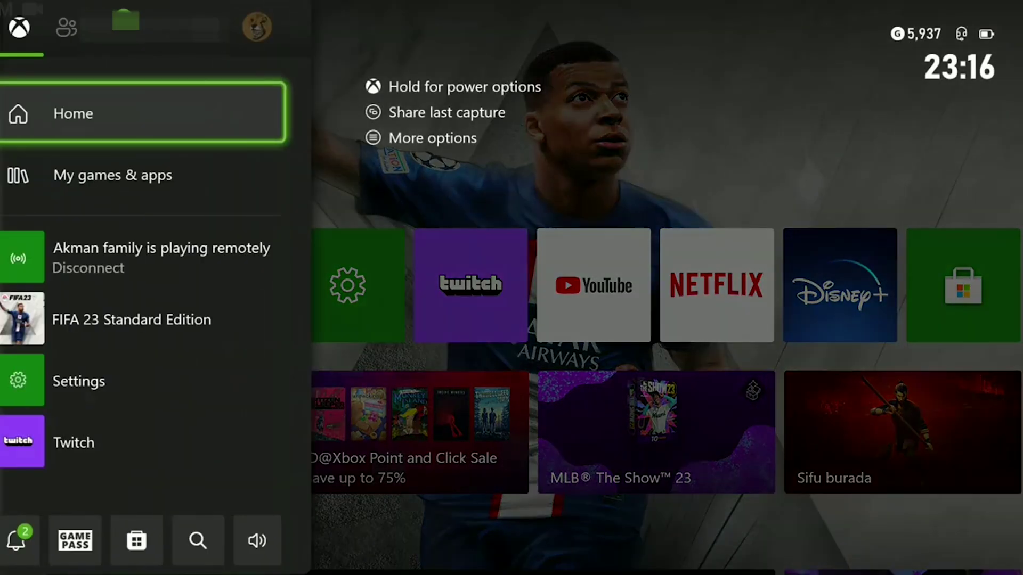
key("Down")
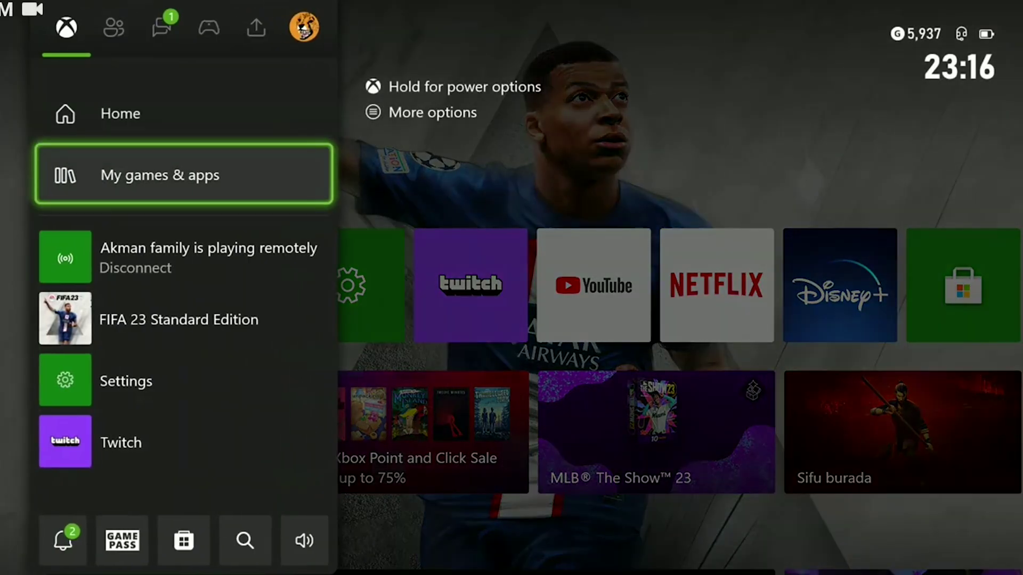
key("Return")
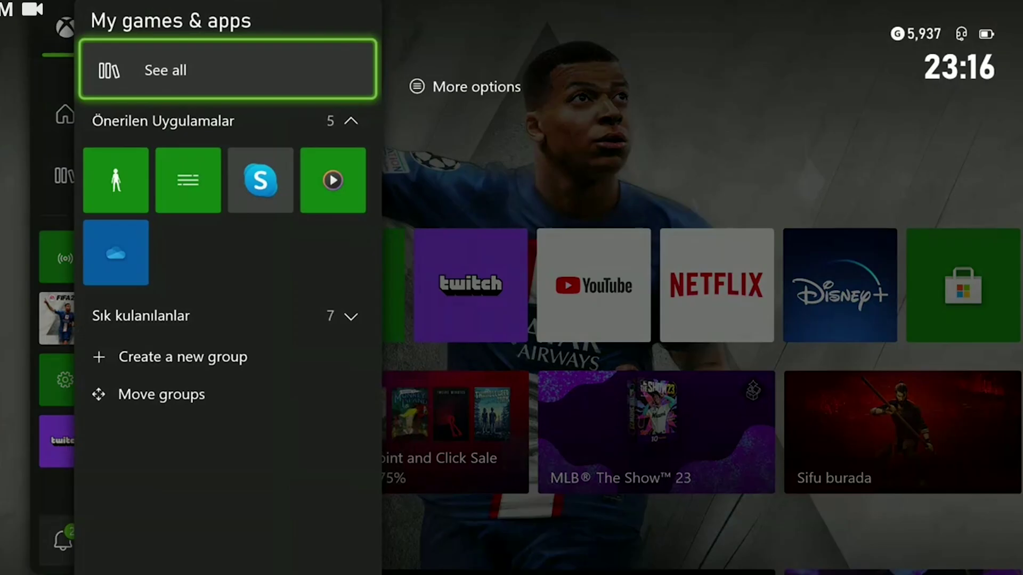
key("Return")
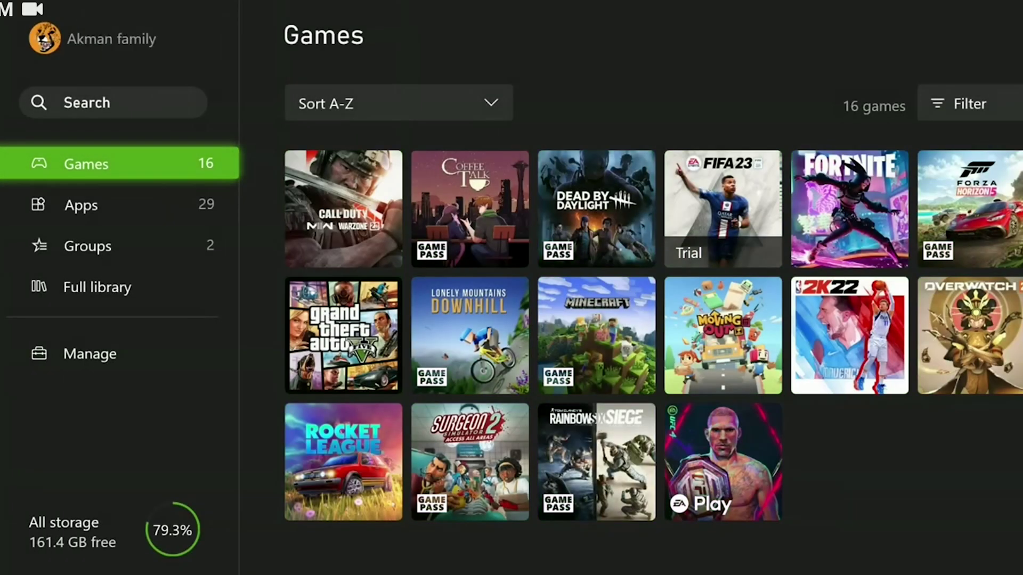
key("Right")
key("Right")
key("Right")
key("Right")
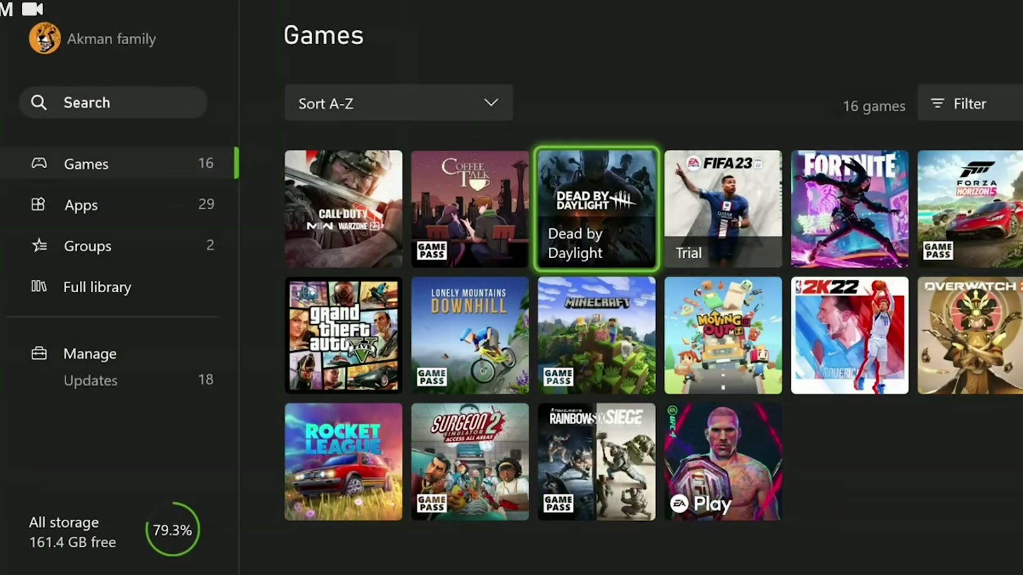
key("Menu")
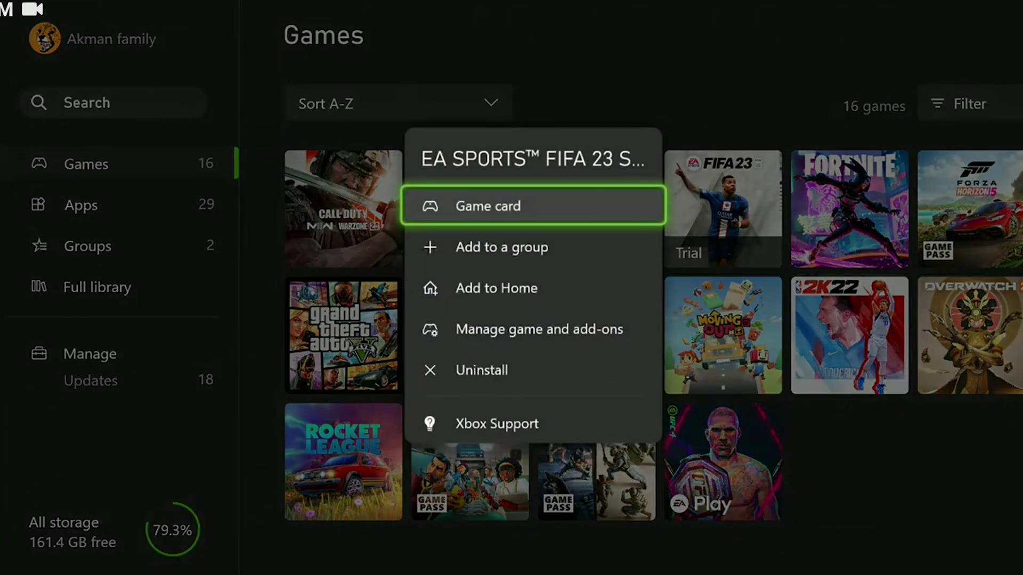
key("Down")
key("Down")
key("Down")
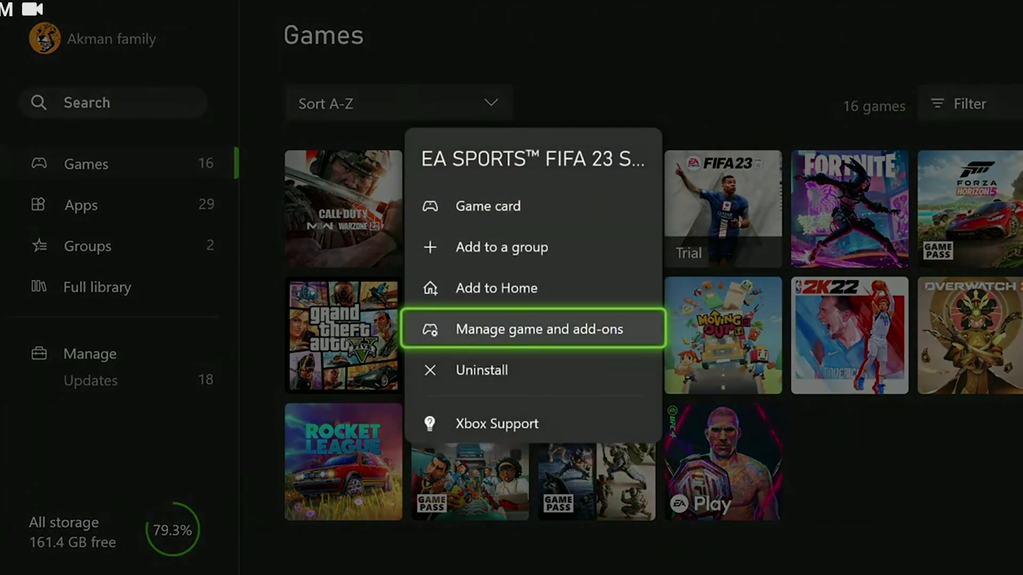
key("Return")
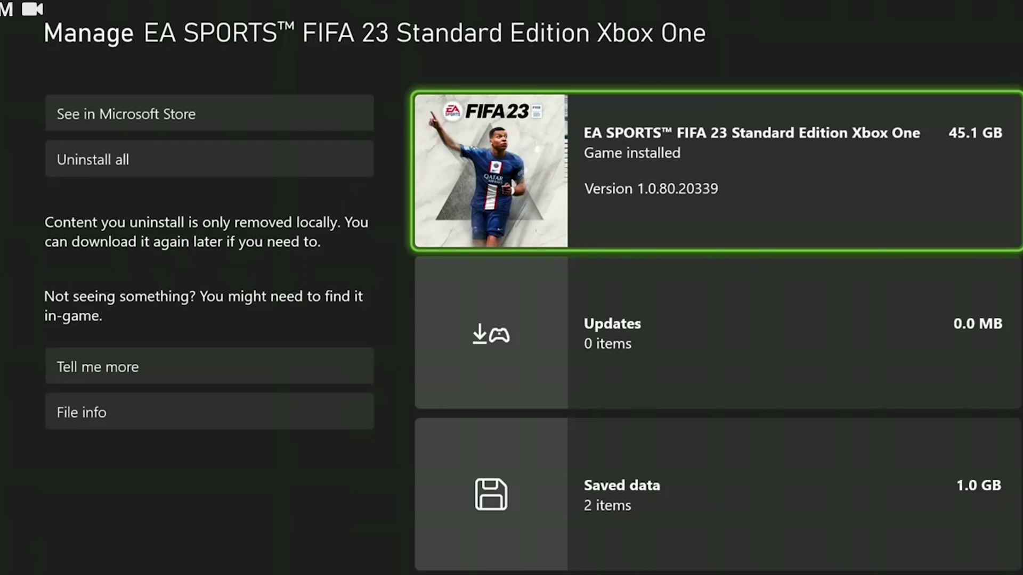
Delete FIFA 23's profile saved data from this console only
key("Down")
key("Down")
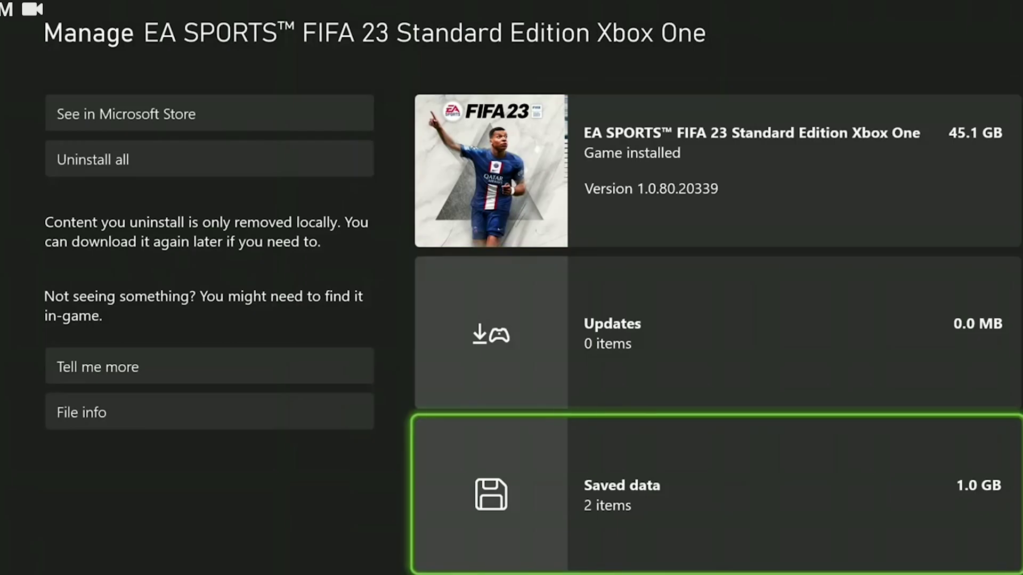
key("Return")
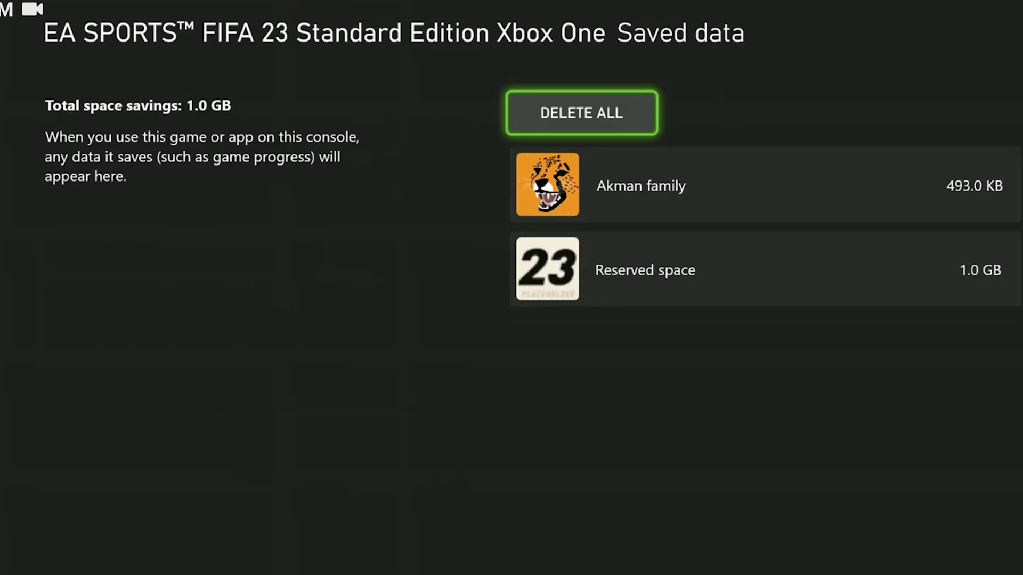
key("Down")
key("Return")
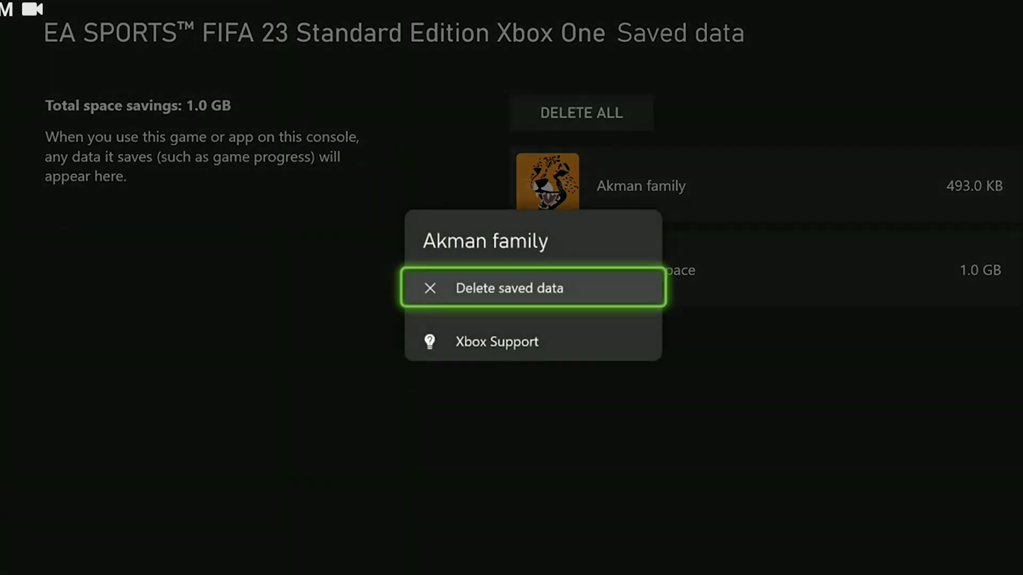
key("Return")
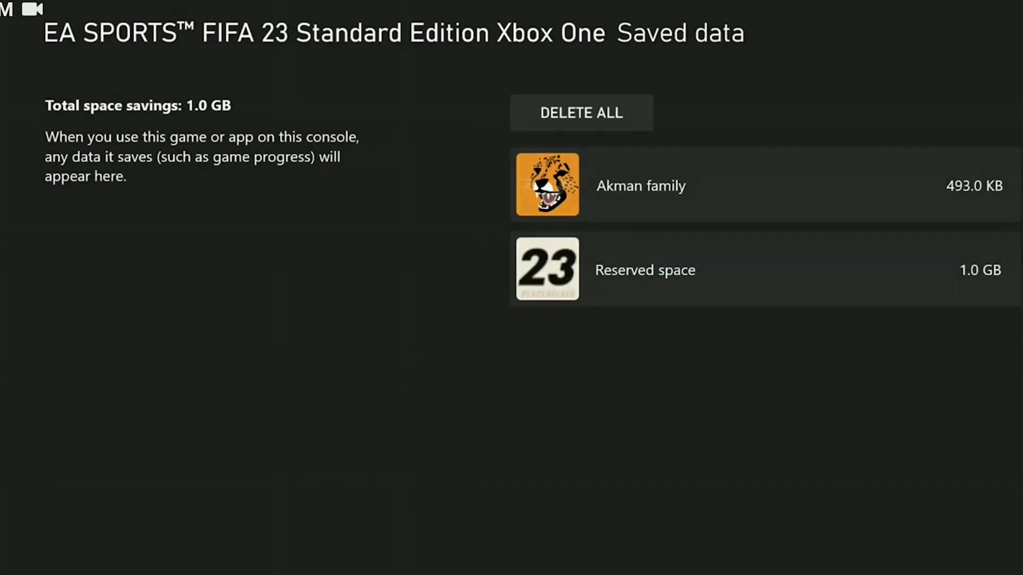
key("Left")
key("Left")
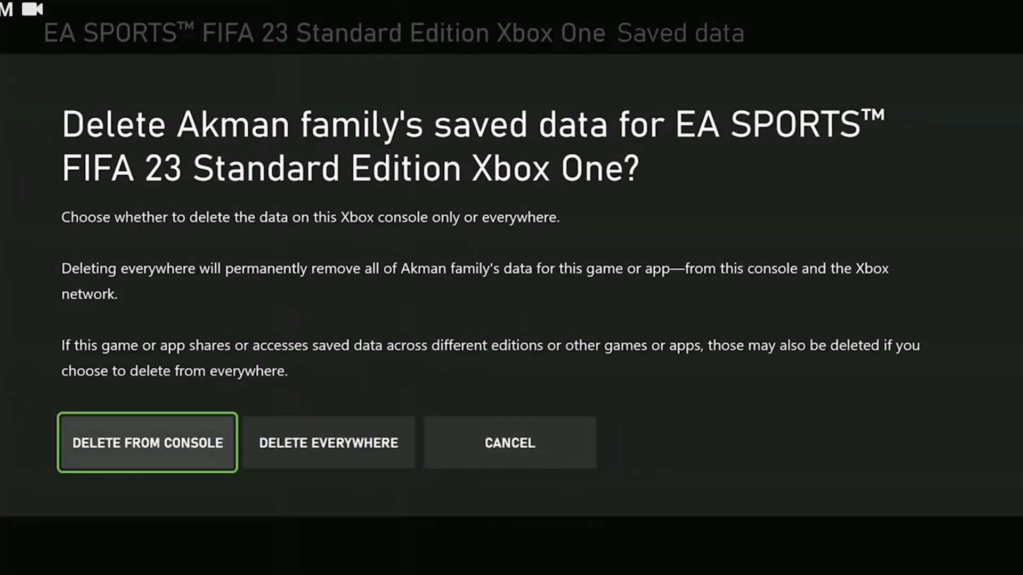
key("Return")
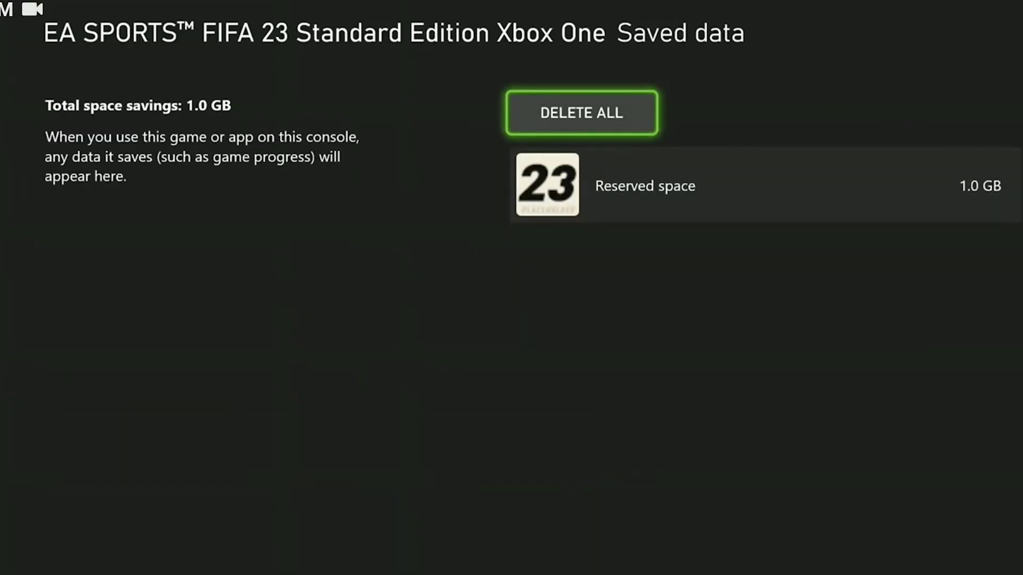
Clear FIFA 23's 1.0 GB reserved space
key("Down")
key("Return")
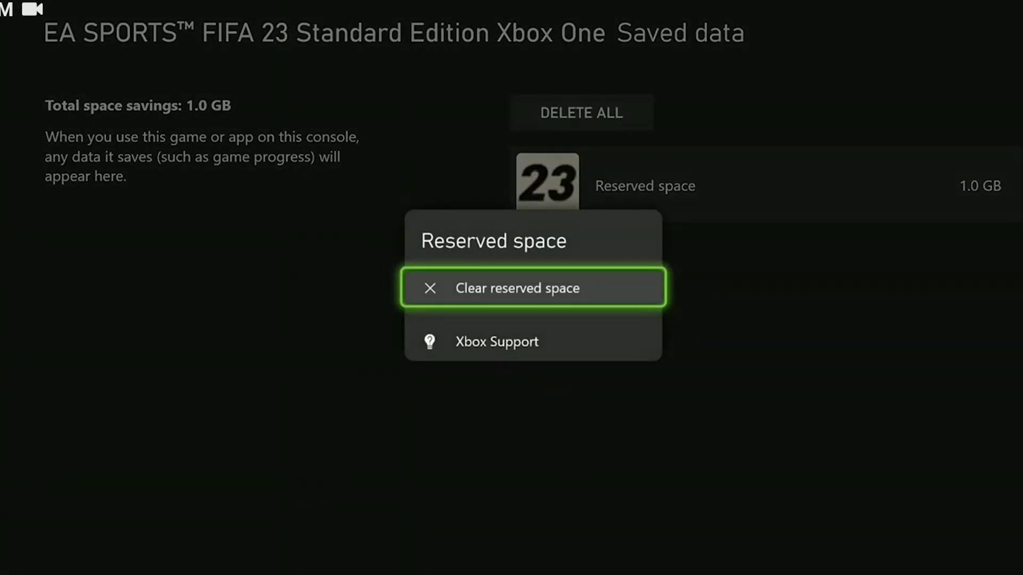
key("Escape")
key("Left")
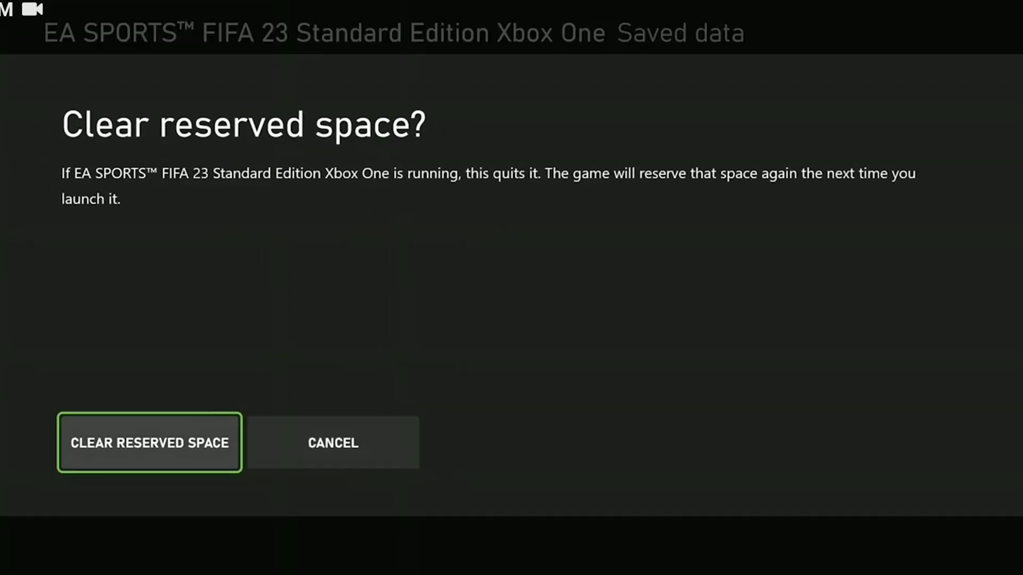
key("Return")
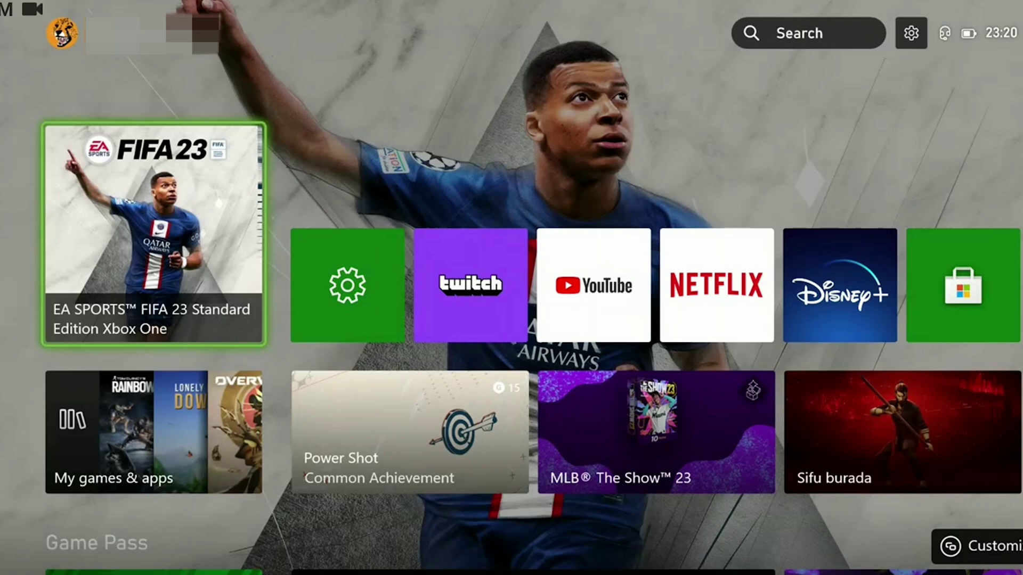
Check the NAT Type (Open) in Network settings, then return to FIFA 23 through the guide
key("super")
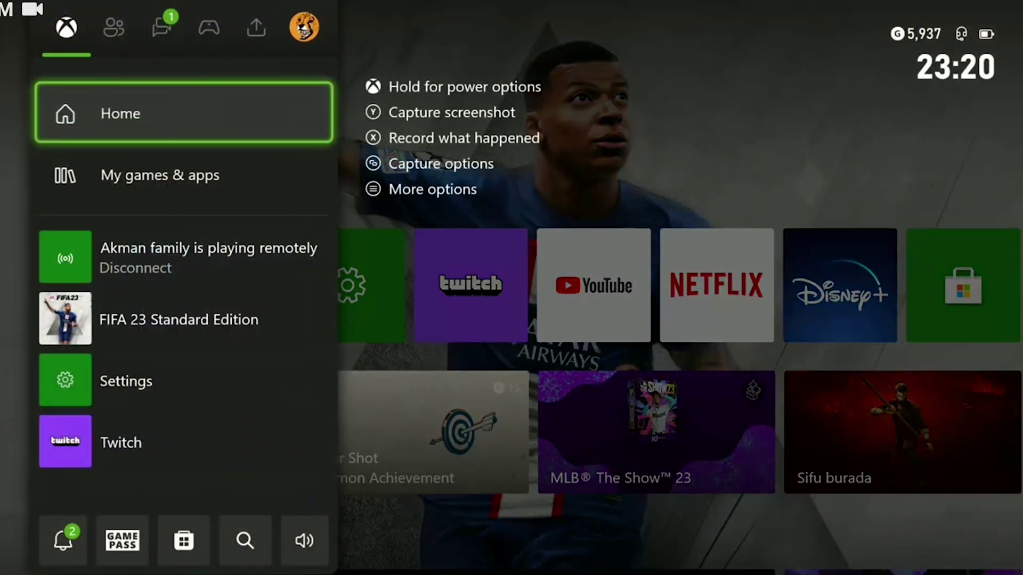
key("Right")
key("Right")
key("Right")
key("Right")
key("Right")
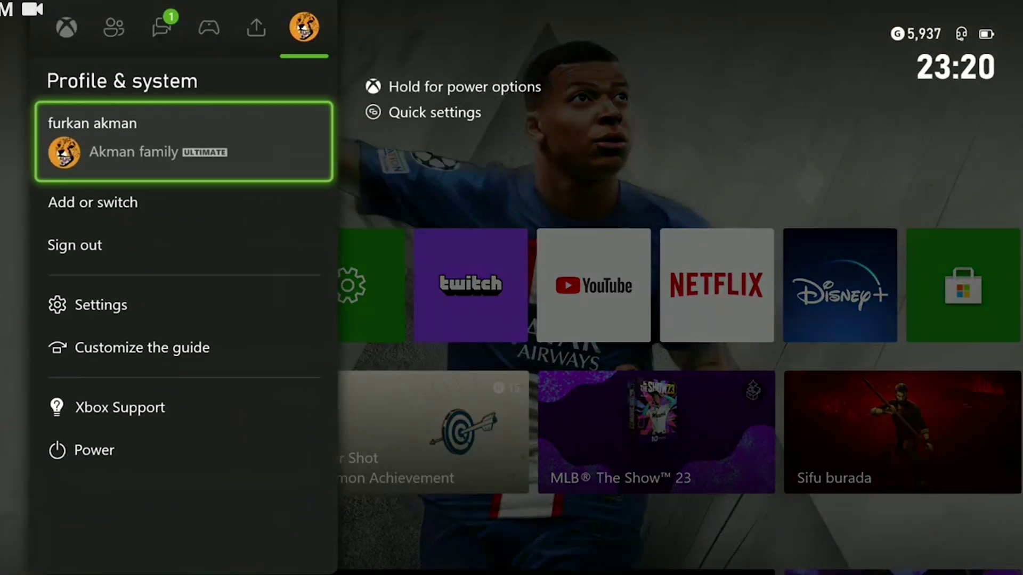
key("Down")
key("Down")
key("Down")
key("Return")
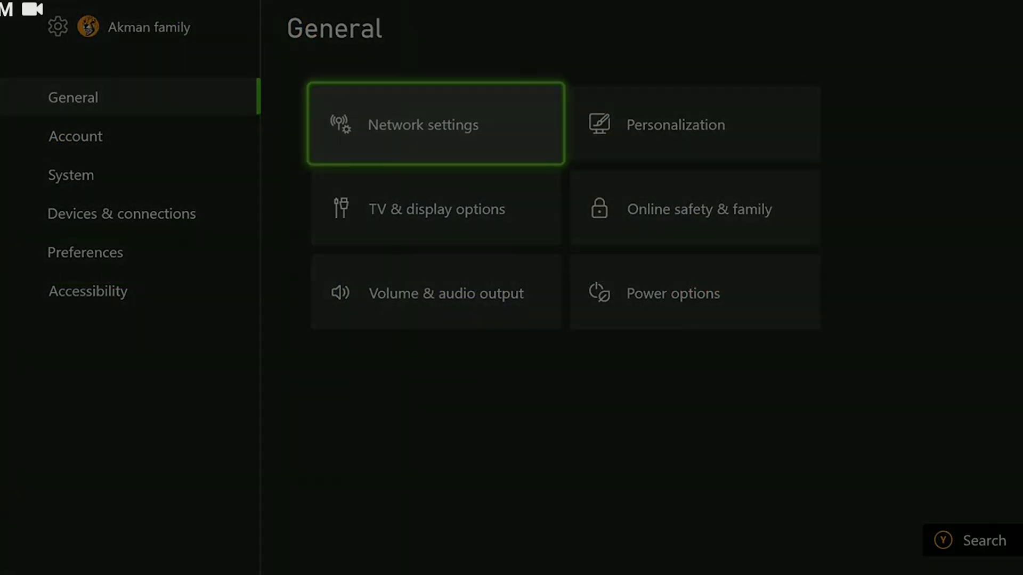
key("Return")
key("Right")
key("Down")
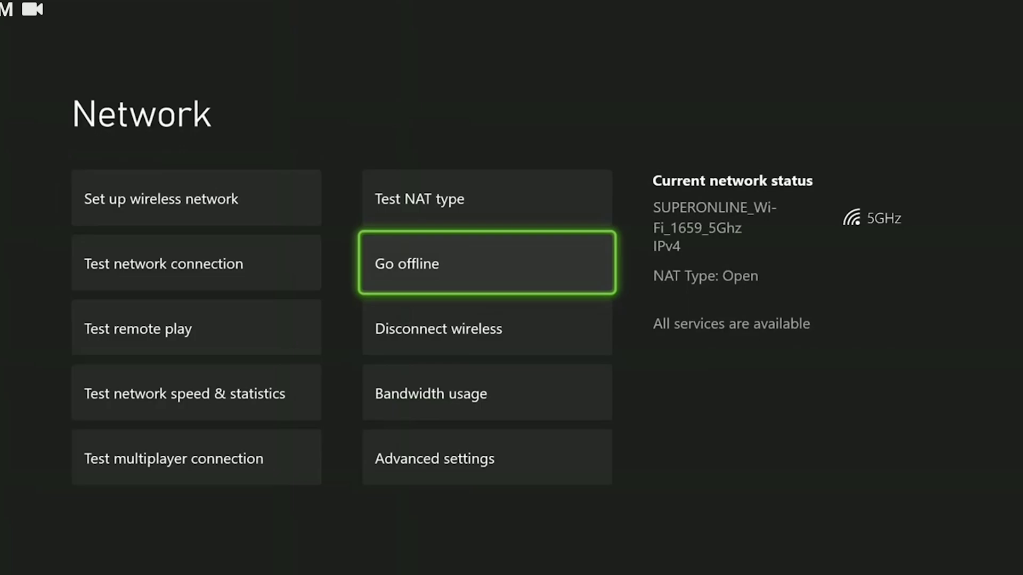
key("Escape")
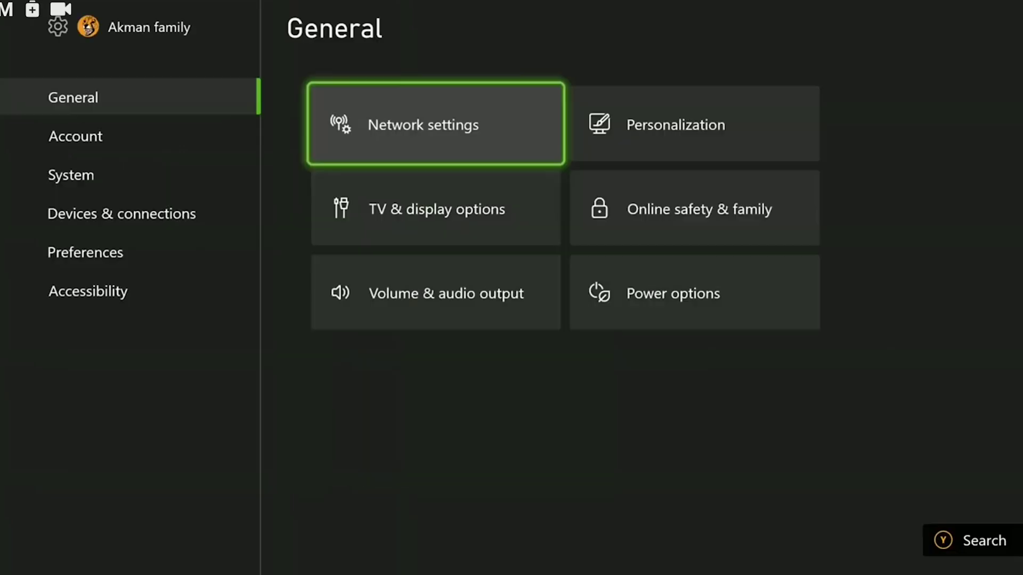
key("super")
key("Down")
key("Down")
key("Down")
key("Down")
Resume FIFA 23 and start Pro Clubs from Pro Clubs X Volta Football to connect to EA servers
key("Return")
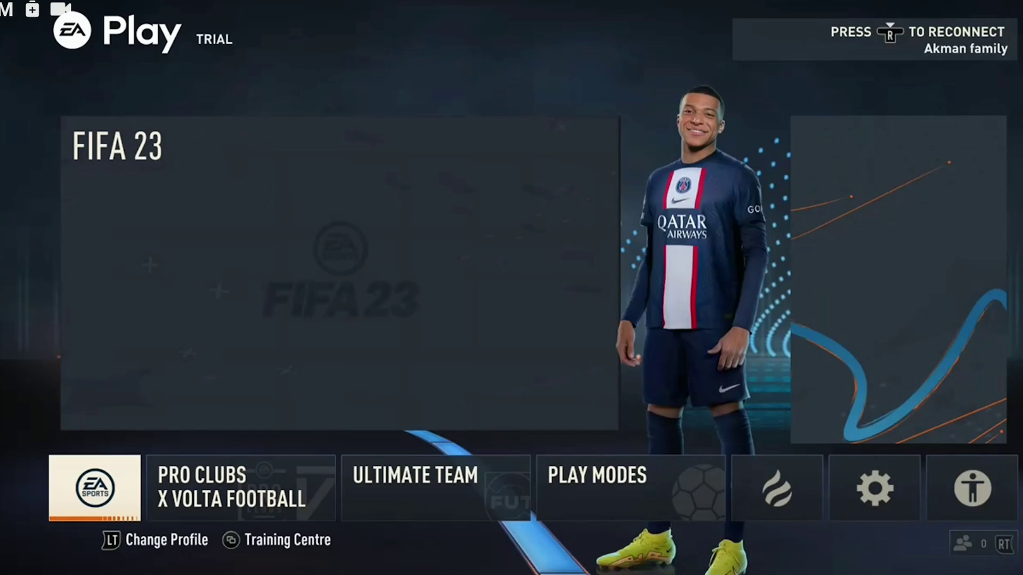
key("Right")
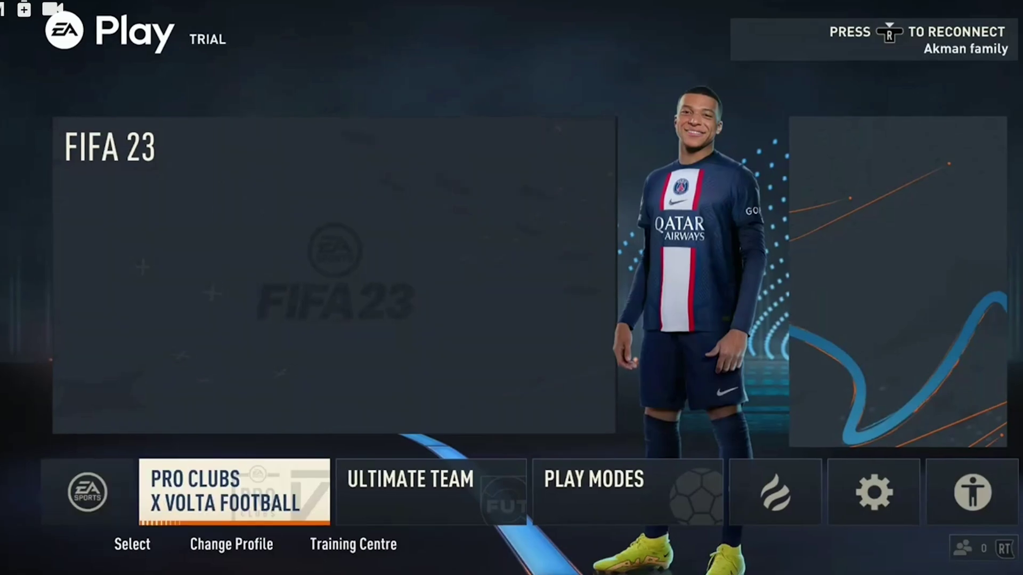
key("Left")
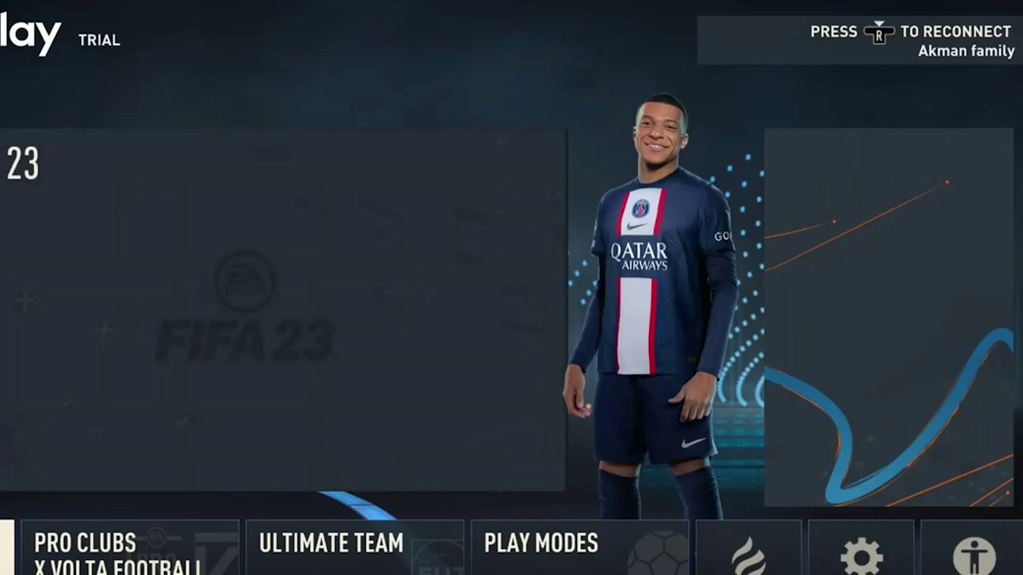
key("Right")
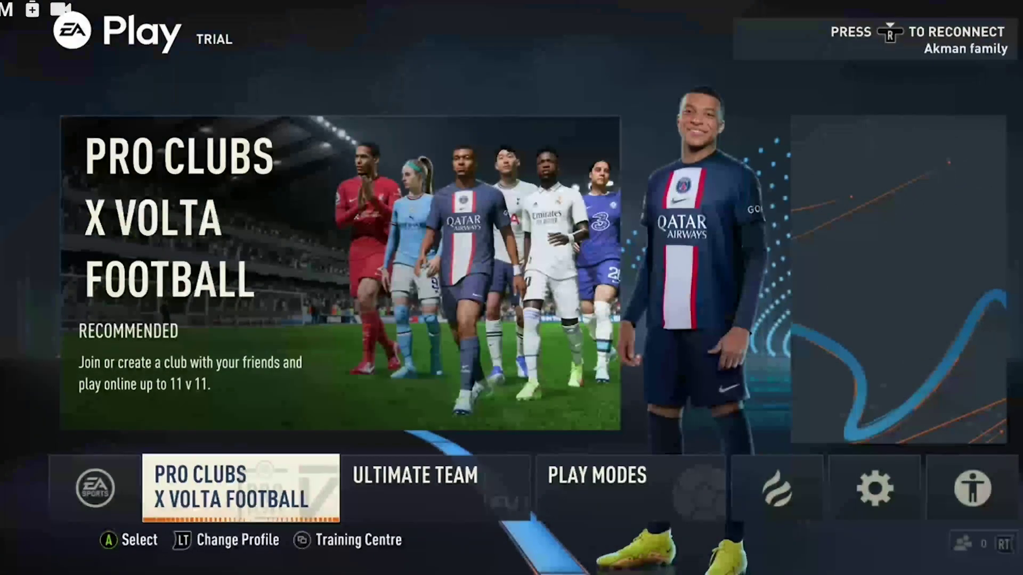
key("Return")
key("Right")
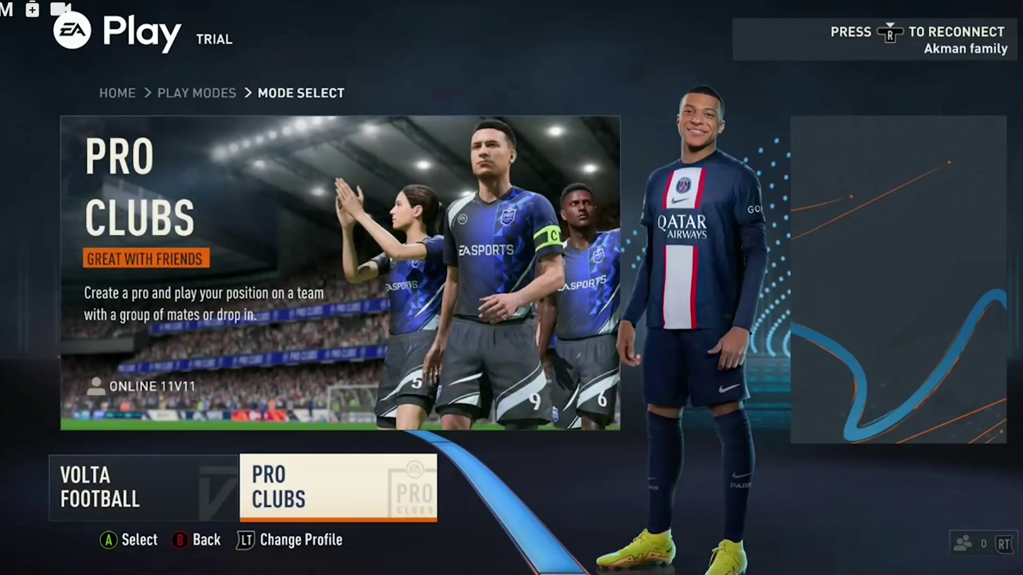
key("Return")
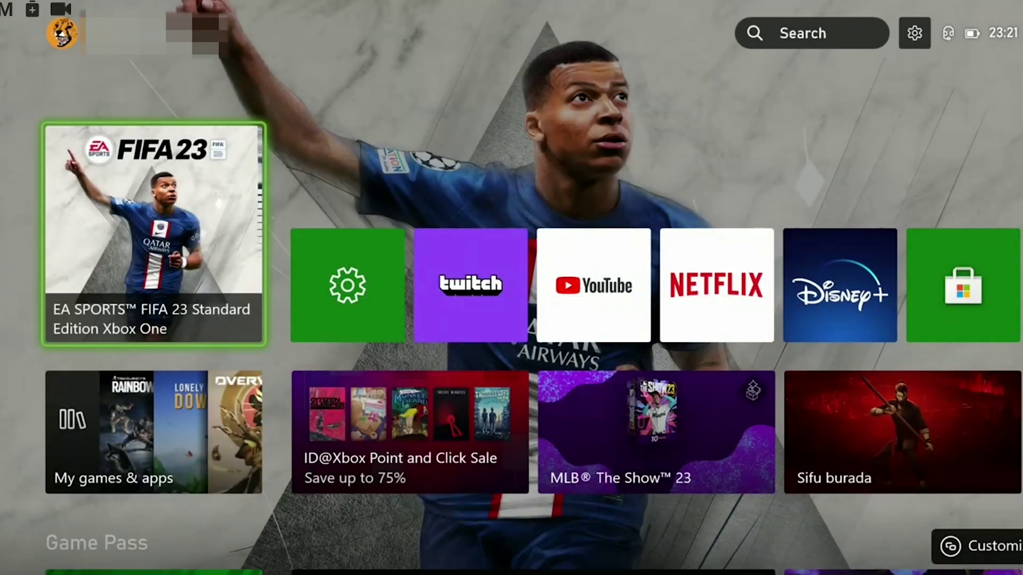
Go to the console's advanced network settings under Profile & system > Settings
key("super")
key("Page_Down")
key("Page_Down")
key("Page_Down")
key("Page_Down")
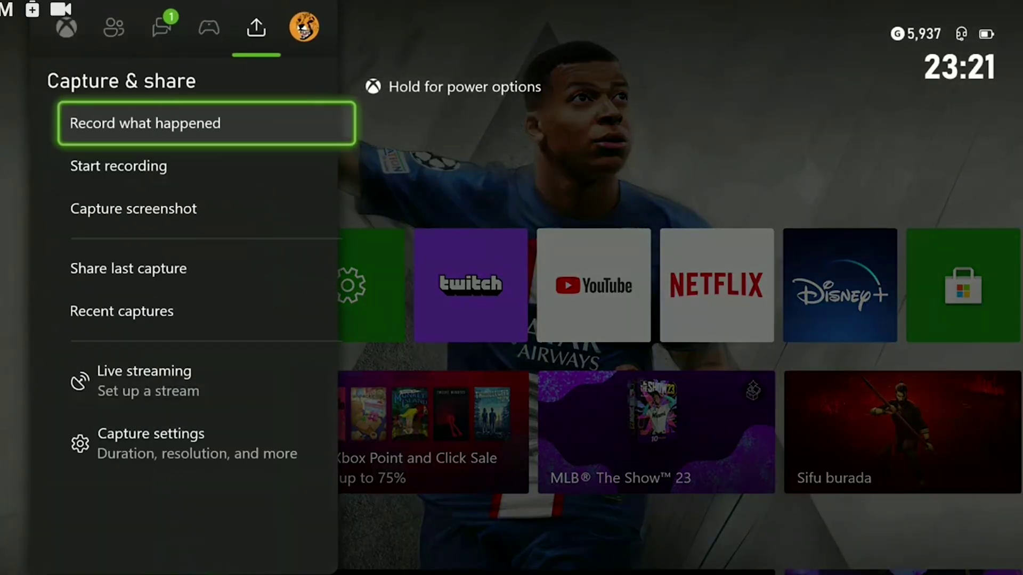
key("Page_Down")
key("Down")
key("Down")
key("Down")
key("Return")
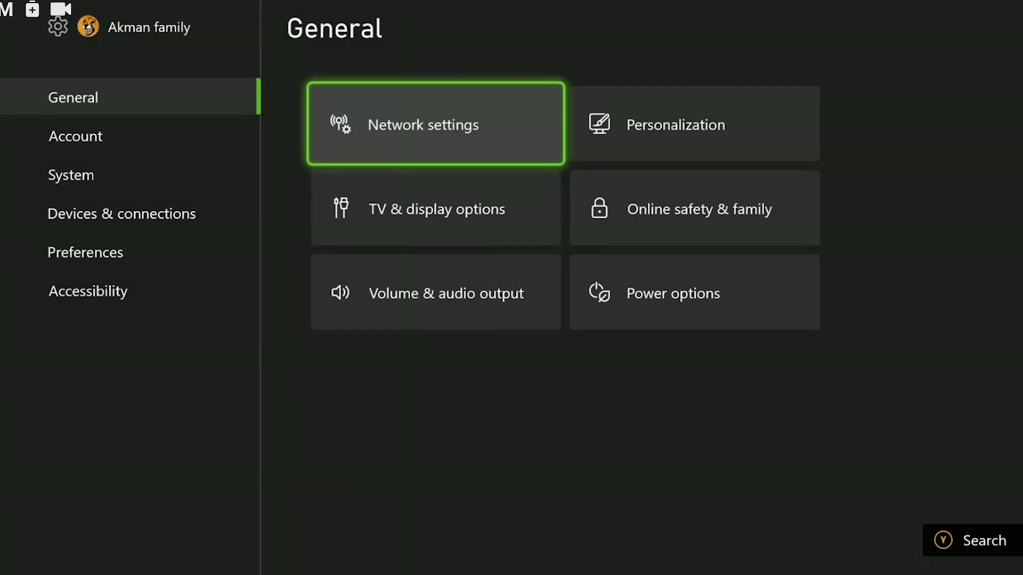
key("Return")
key("Right")
key("Down")
key("Down")
key("Down")
key("Down")
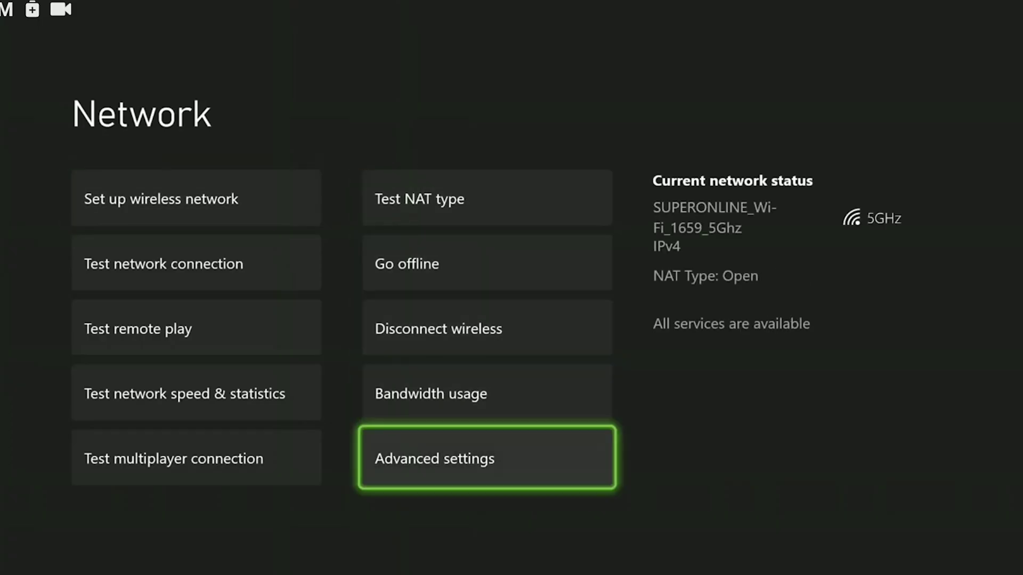
key("Return")
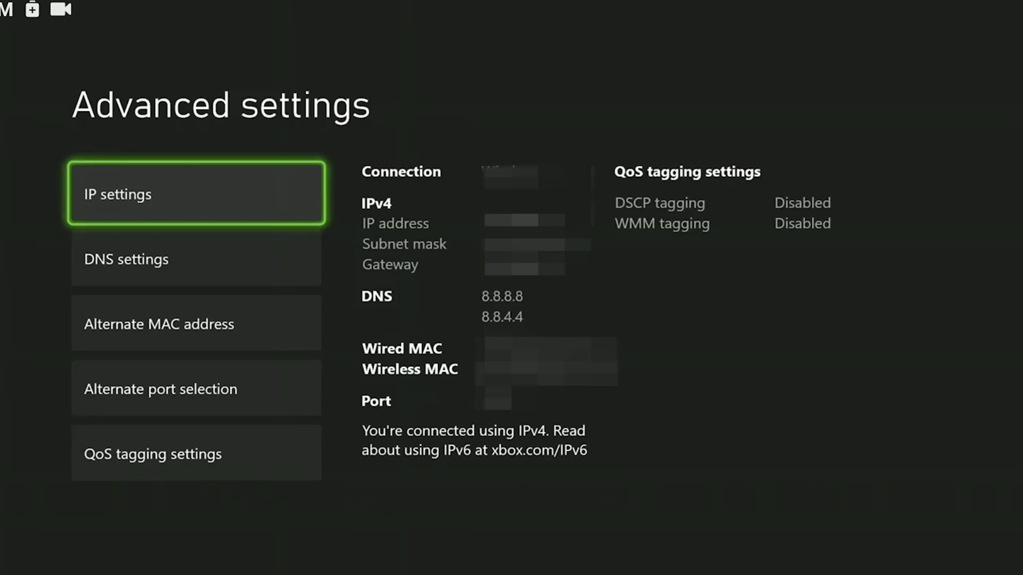
Set IPv4 DNS to manual with primary 8.8.8.8 and secondary 8.8.4.4
key("Down")
key("Return")
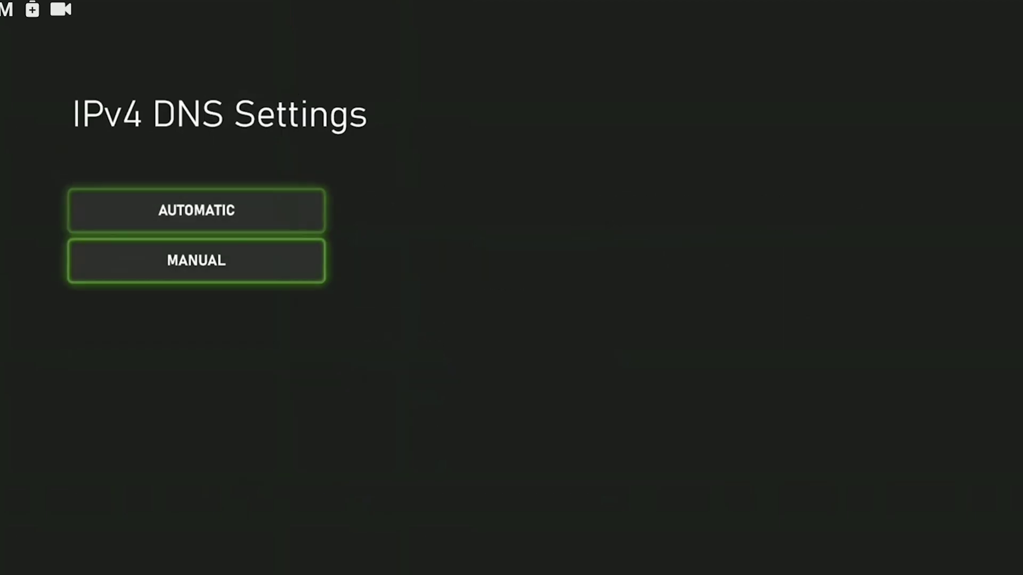
key("Return")
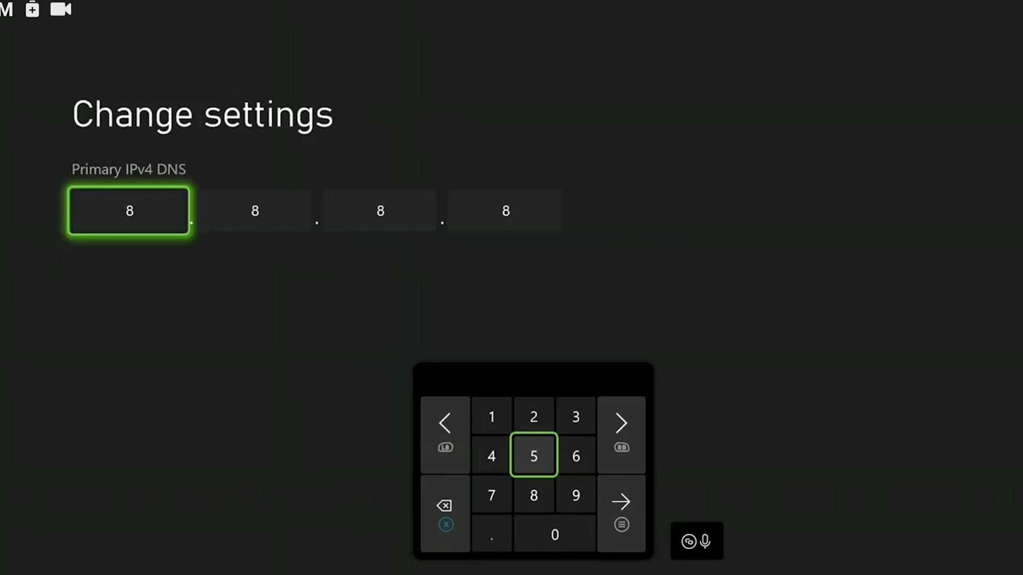
key("Down")
key("Return")
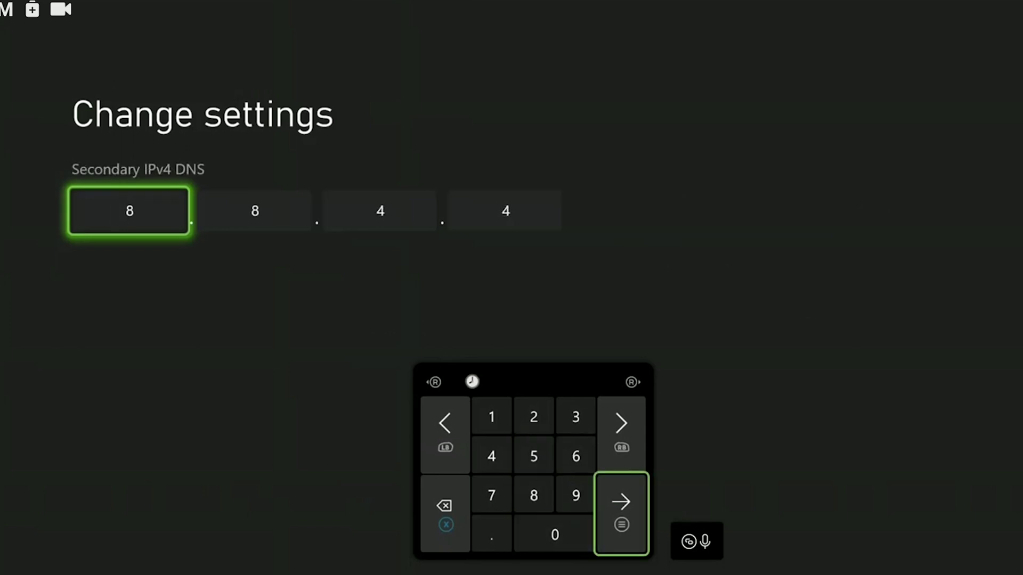
key("Return")
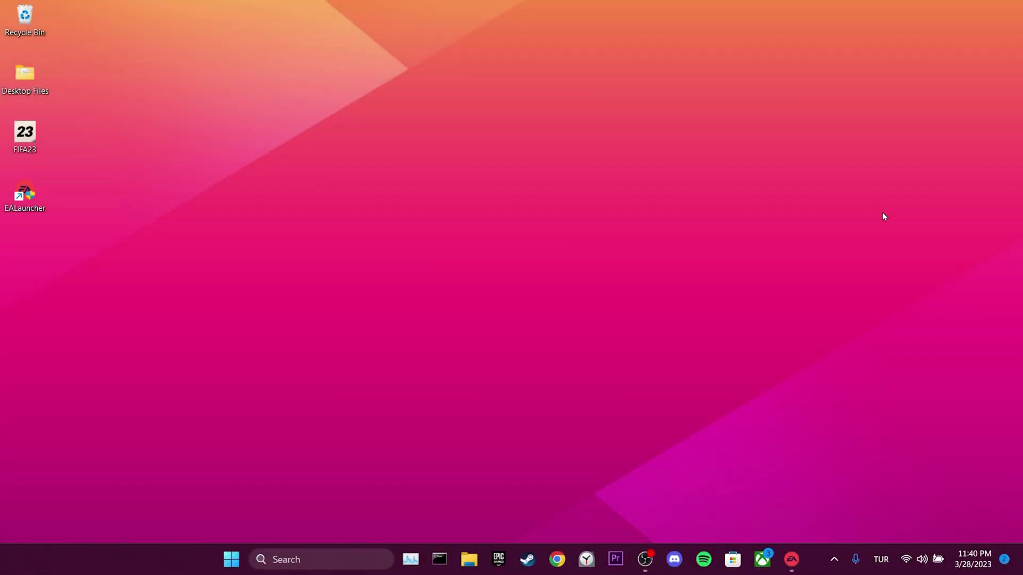
Launch the EA app and use Help > App Recovery to clear its cache
left_click(795, 553)
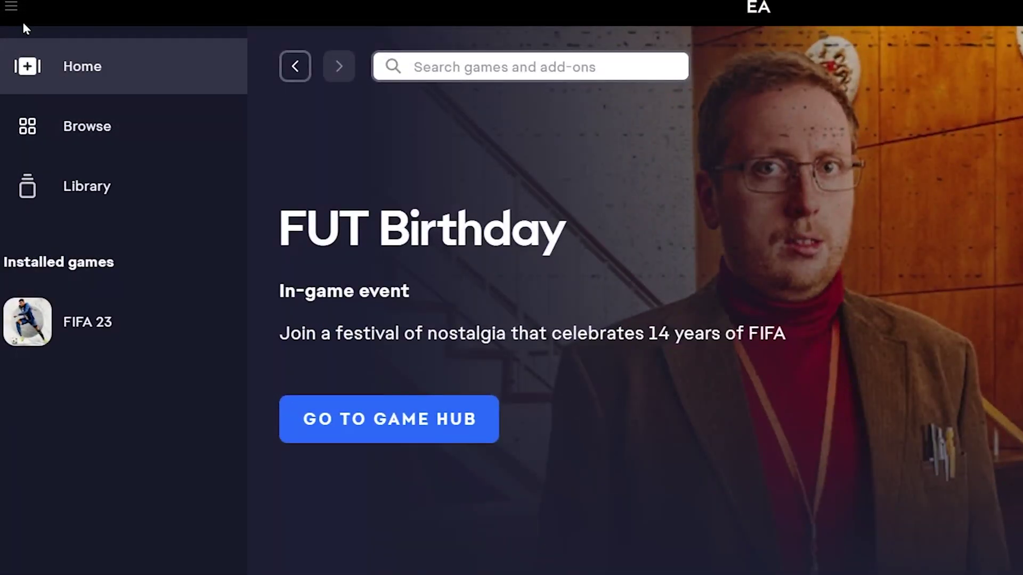
left_click(12, 8)
mouse_move(60, 146)
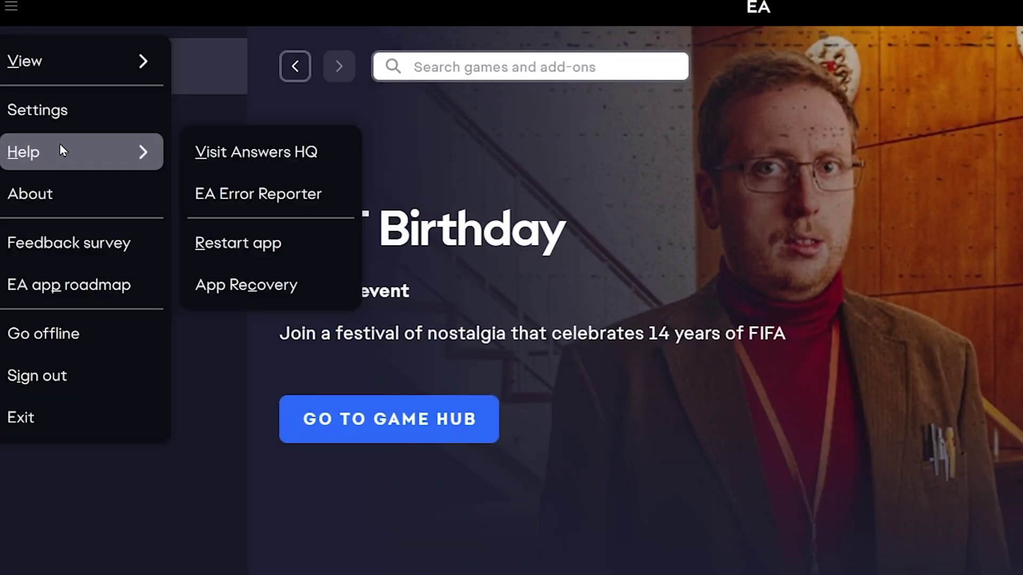
left_click(235, 293)
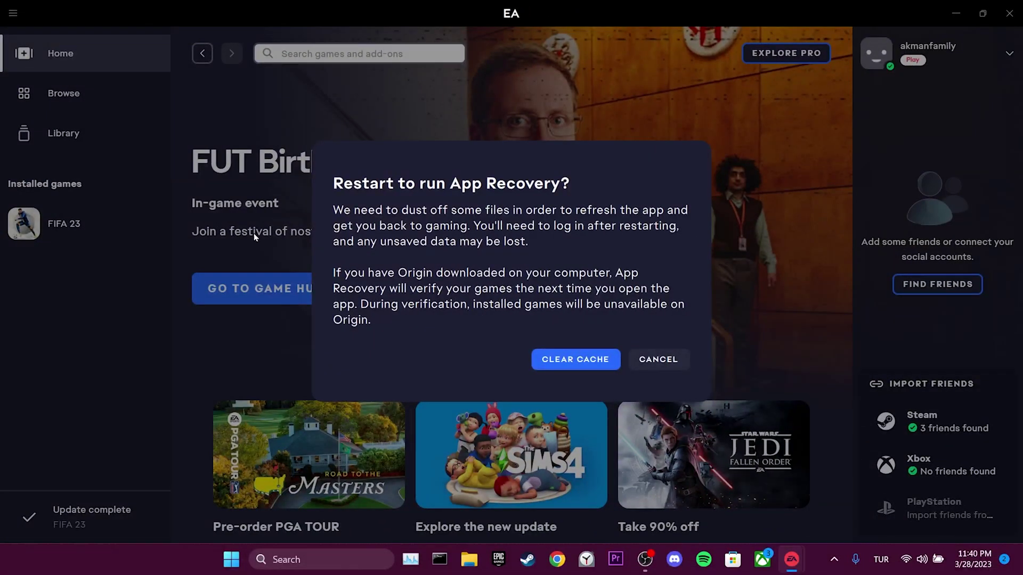
left_click(576, 361)
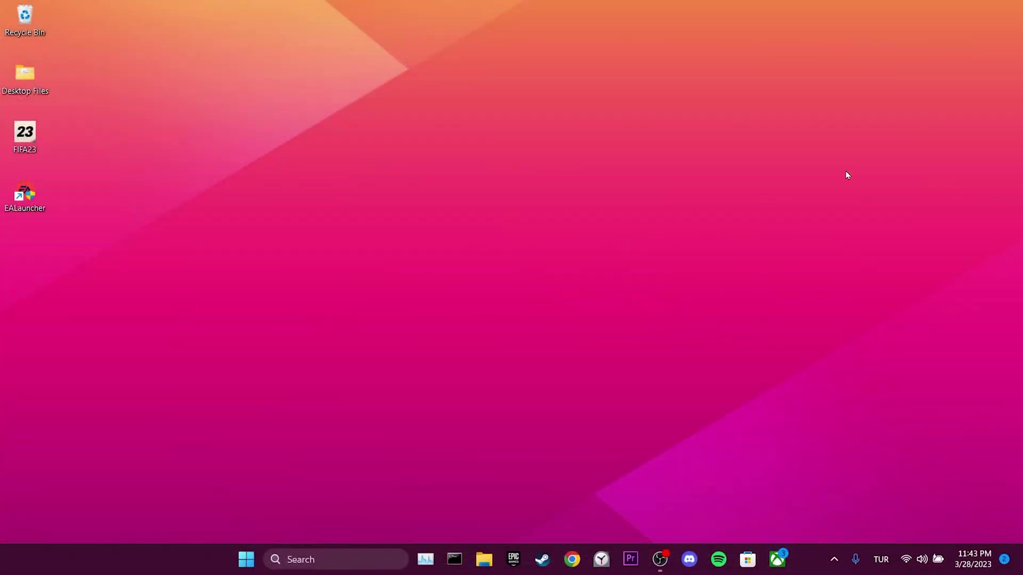
Find Control Panel through search and open Wi-Fi 2 Status from Network and Sharing Center
left_click(298, 558)
type("control panel")
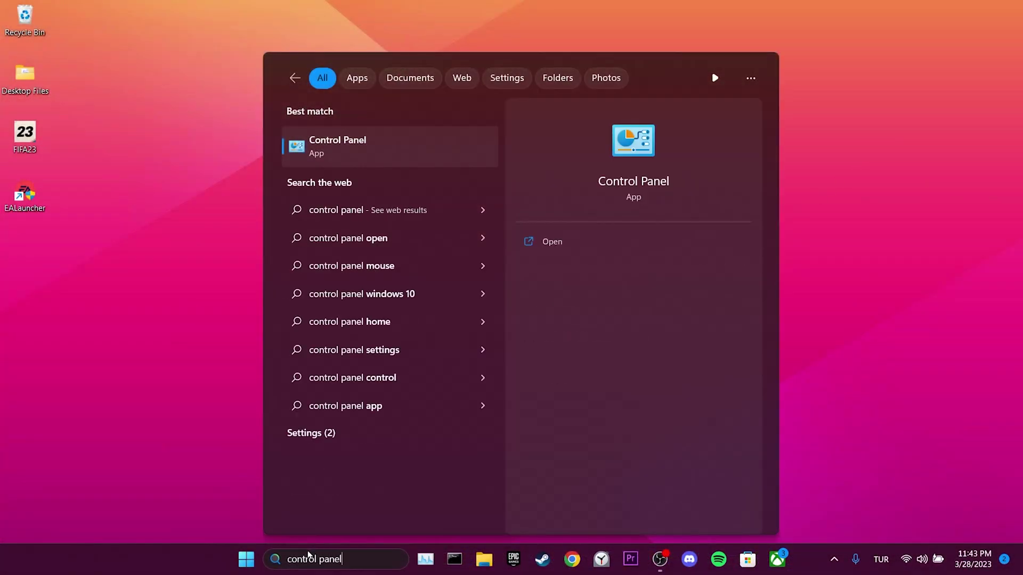
left_click(413, 152)
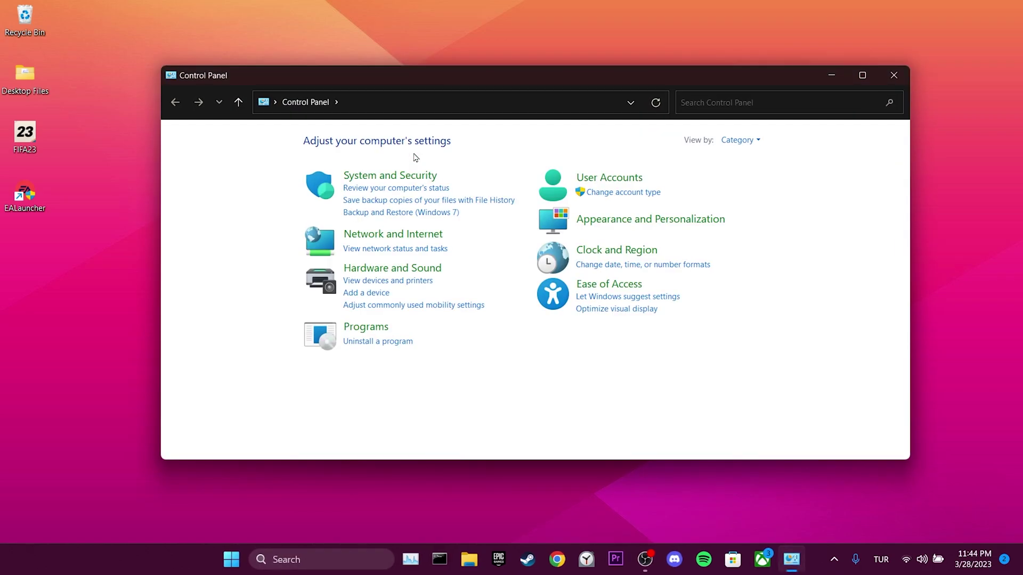
left_click(393, 235)
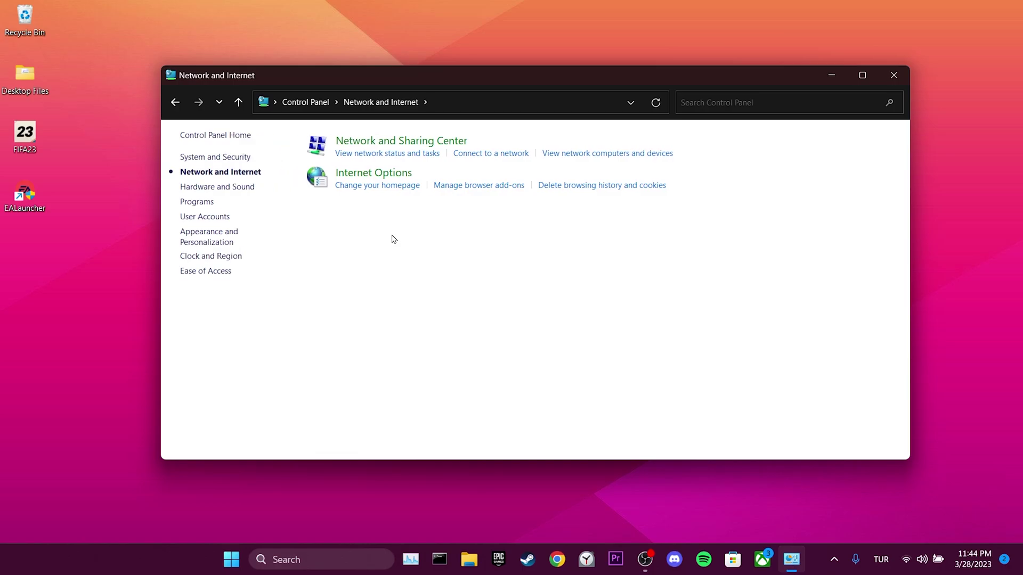
left_click(406, 142)
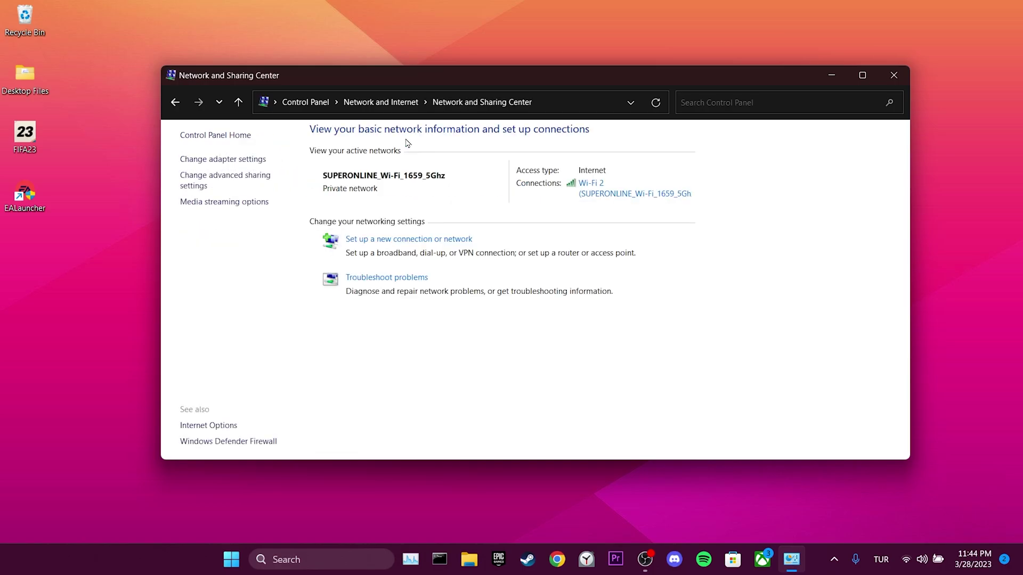
left_click(591, 194)
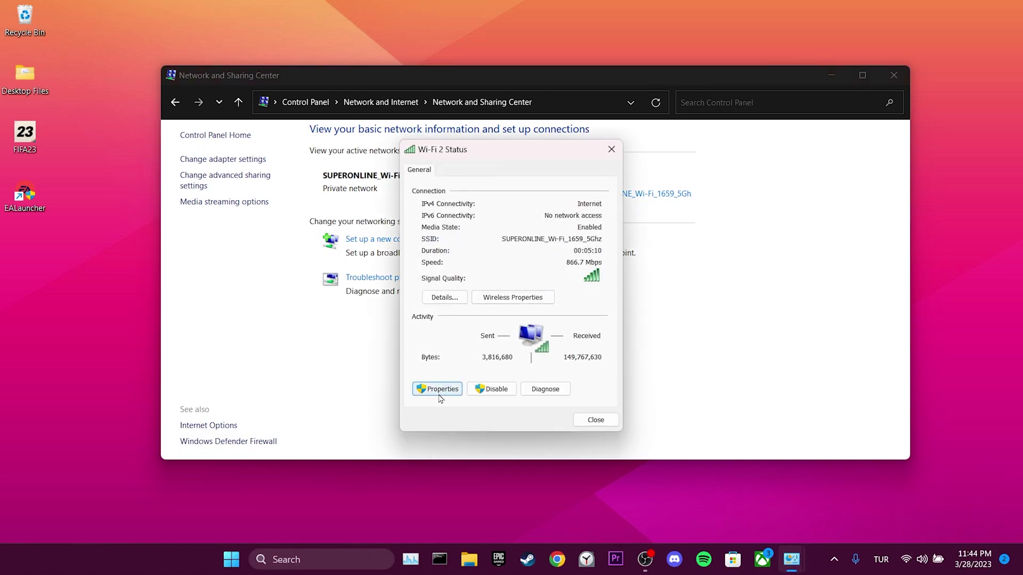
In Wi-Fi 2's TCP/IPv4 properties, use DNS servers 8.8.8.8 and 8.8.4.4, then close the windows
left_click(438, 389)
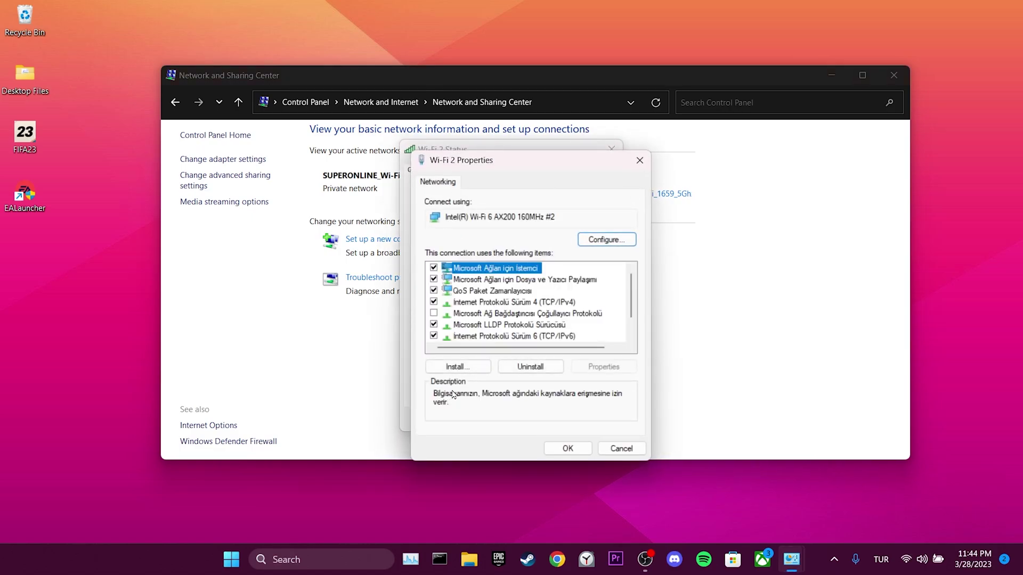
double_click(510, 306)
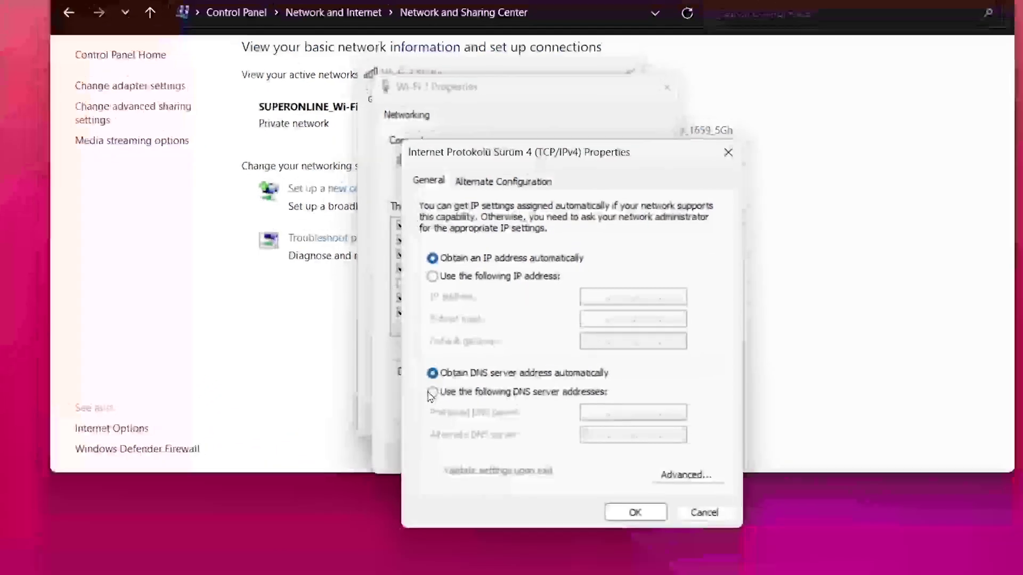
left_click(458, 397)
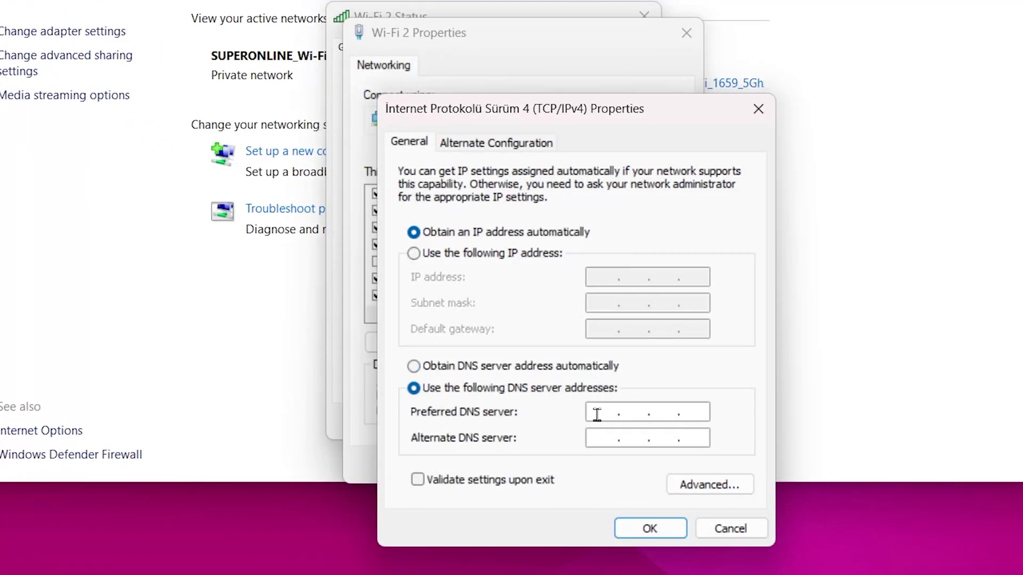
type("8.8.8.8")
left_click(592, 435)
type("8.8.4.4")
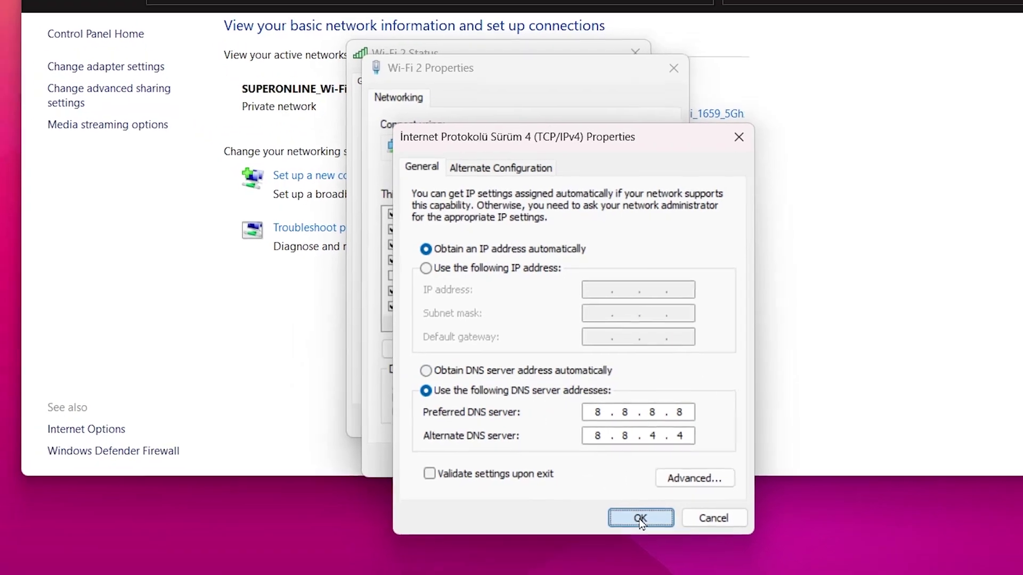
left_click(640, 518)
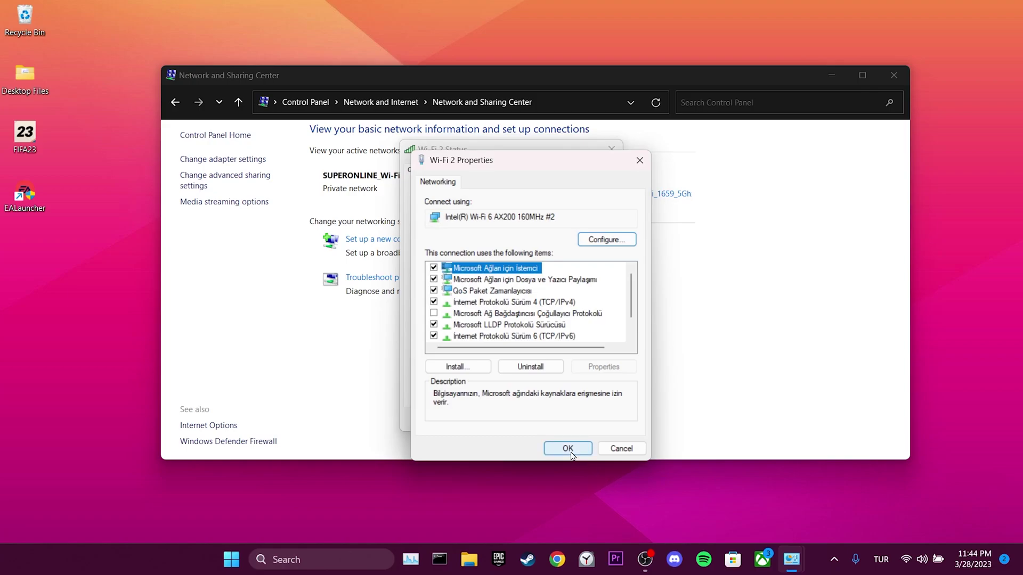
left_click(567, 449)
left_click(593, 426)
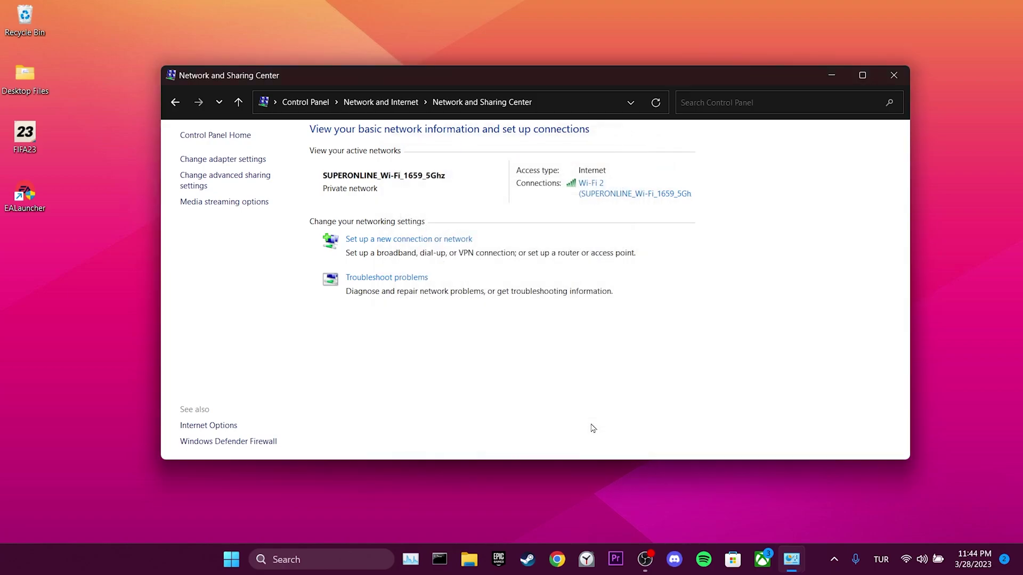